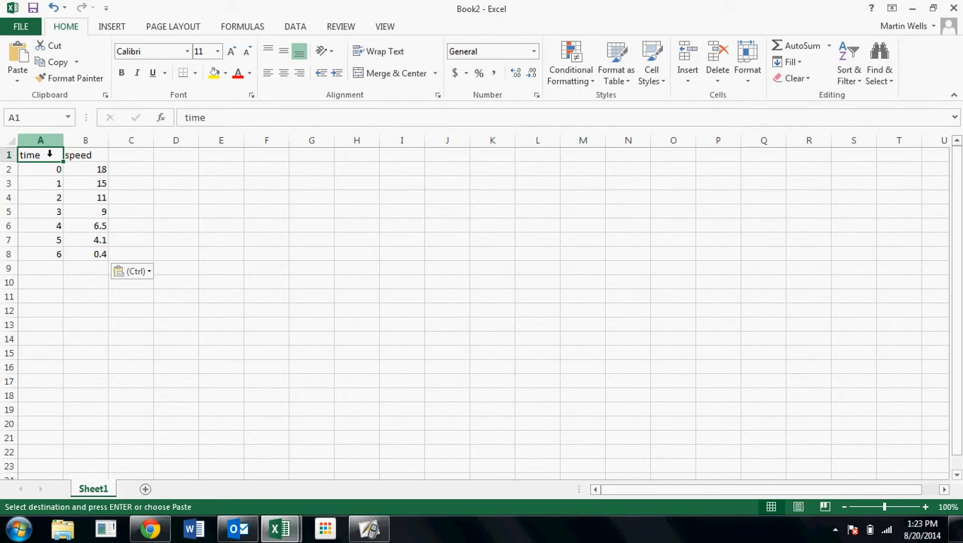
Step: Insert a markers-only scatter chart from the time and speed columns
left_click(49, 154)
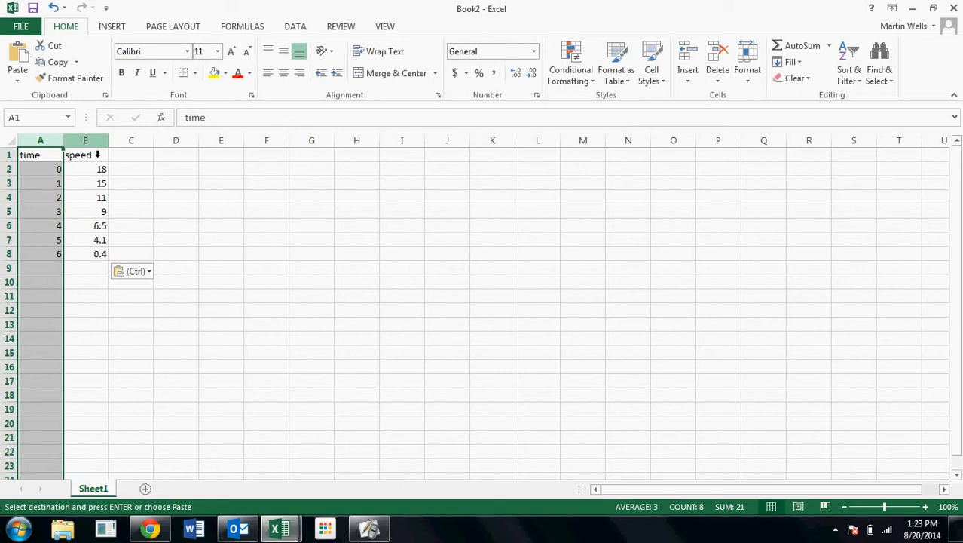
left_click(97, 153, "ctrl")
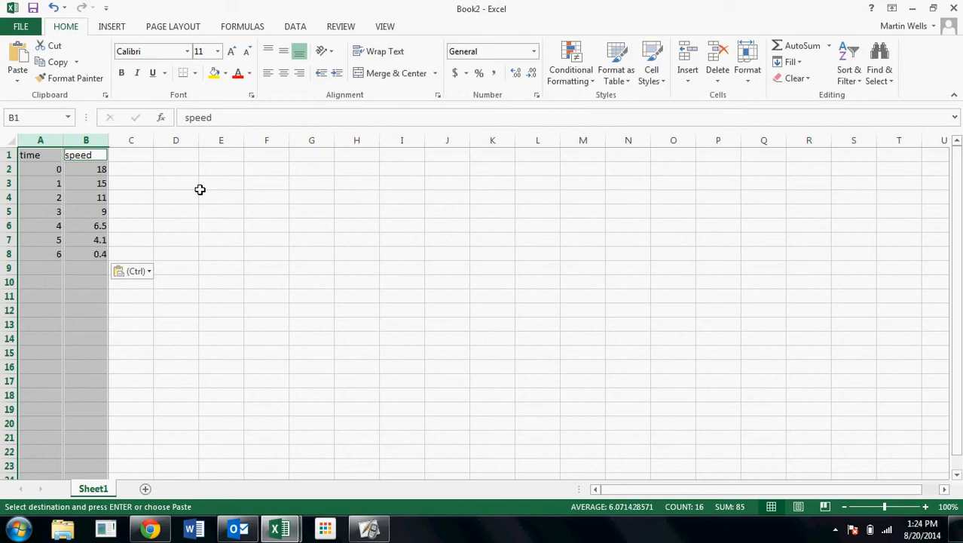
left_click(111, 29)
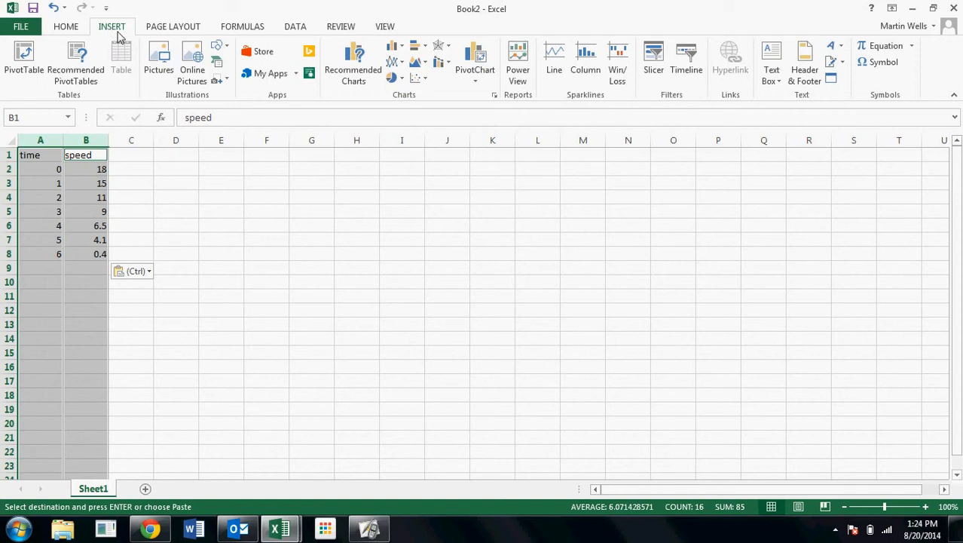
left_click(426, 81)
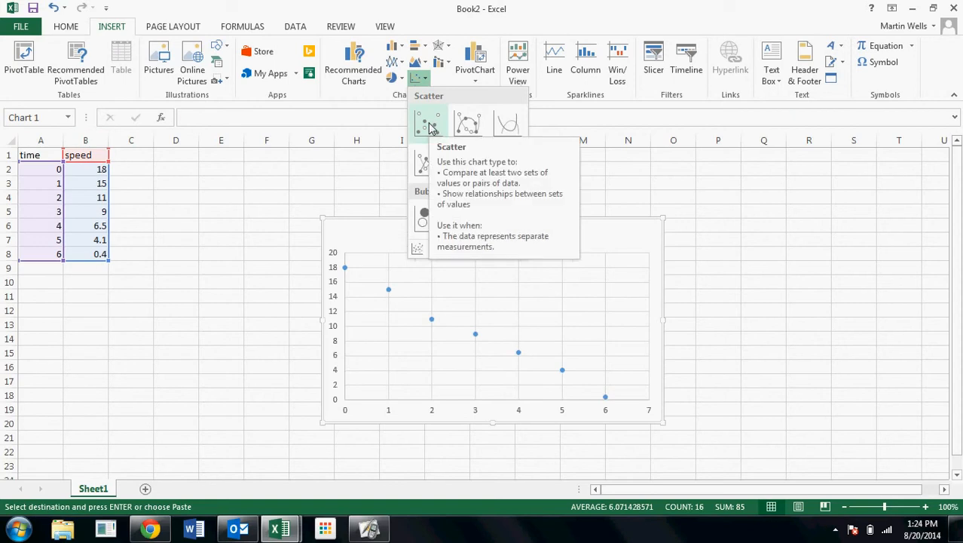
left_click(428, 124)
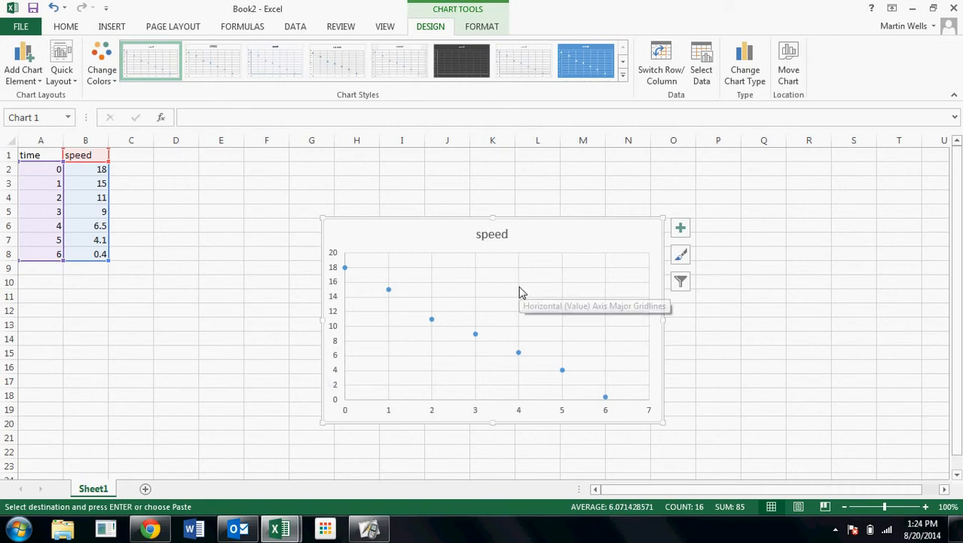
Step: Move the scatter chart to its own new sheet, Chart1
right_click(575, 243)
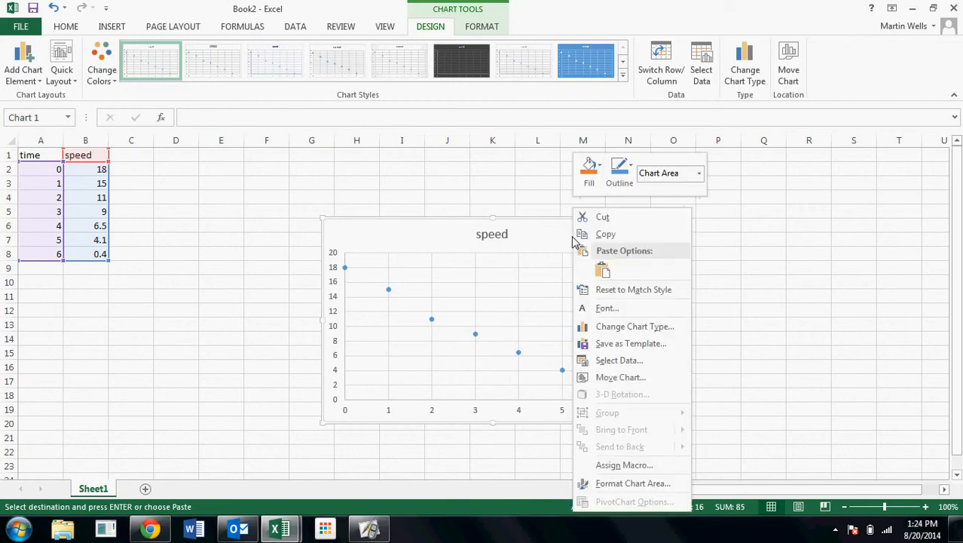
left_click(615, 379)
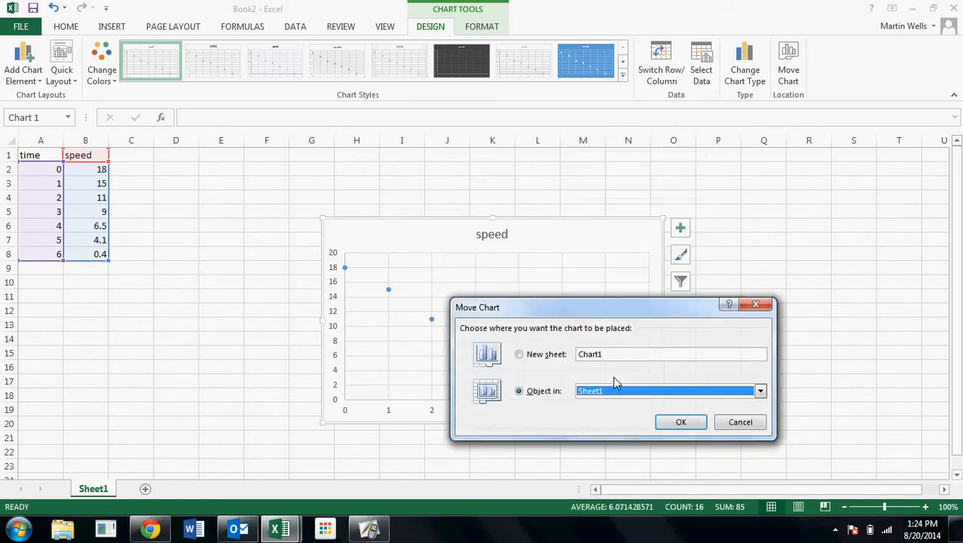
left_click(521, 357)
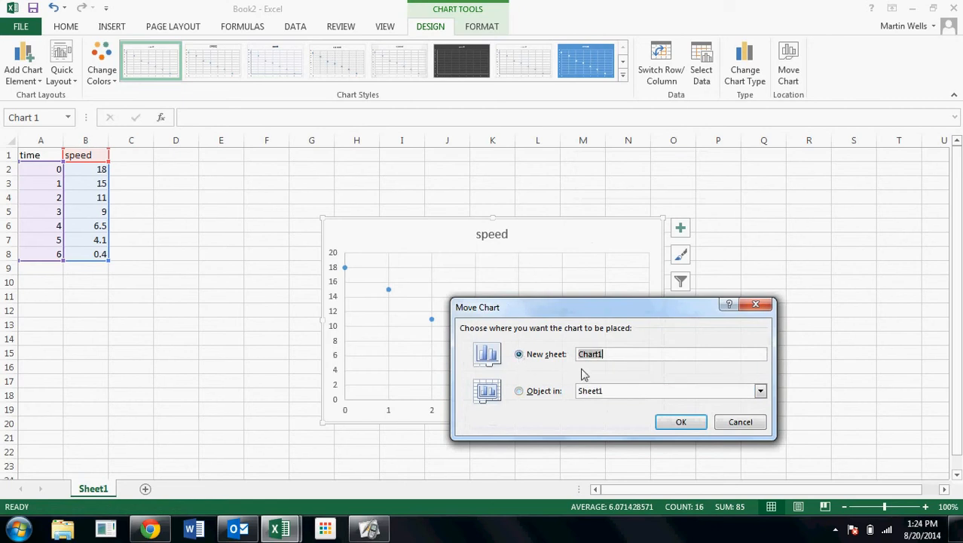
left_click(683, 423)
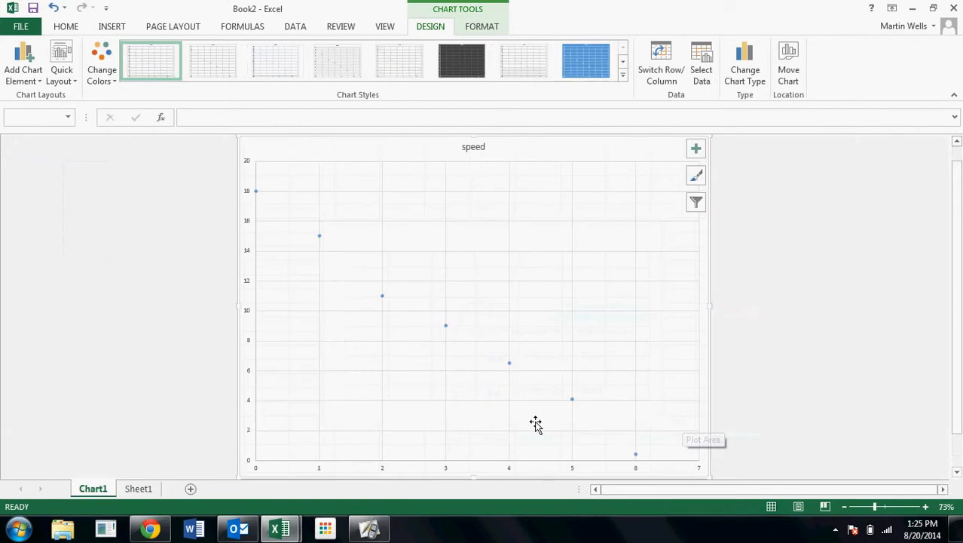
left_click(143, 489)
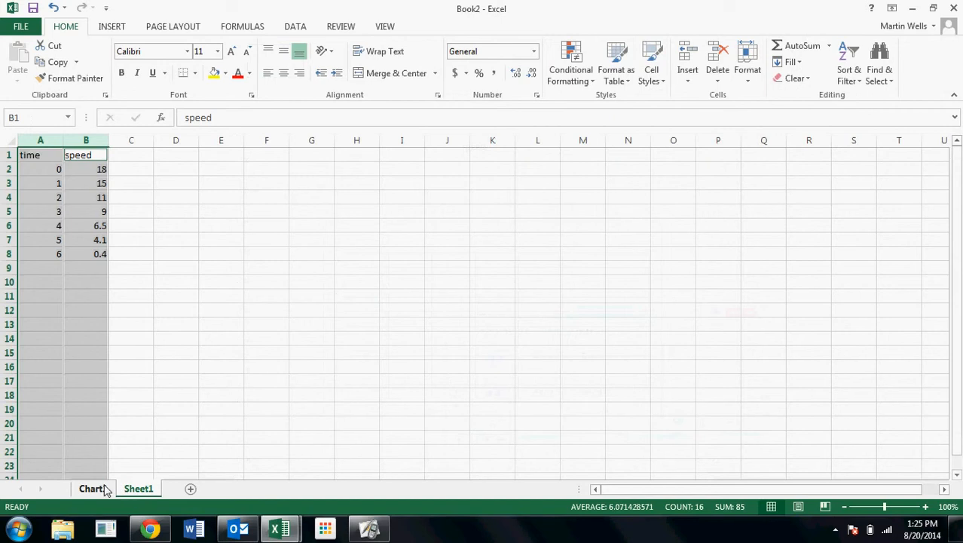
left_click(100, 489)
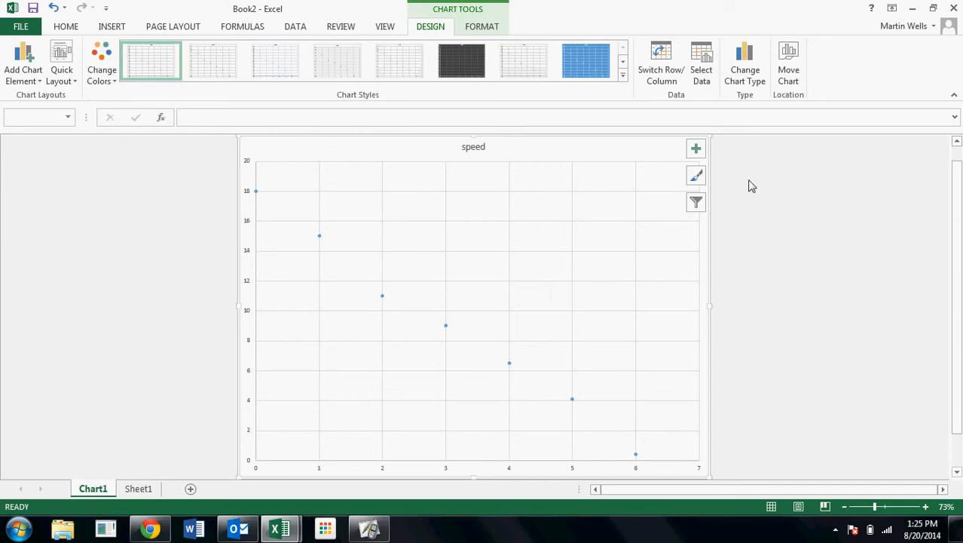
Step: Add primary horizontal and vertical axis titles to the chart
left_click(696, 151)
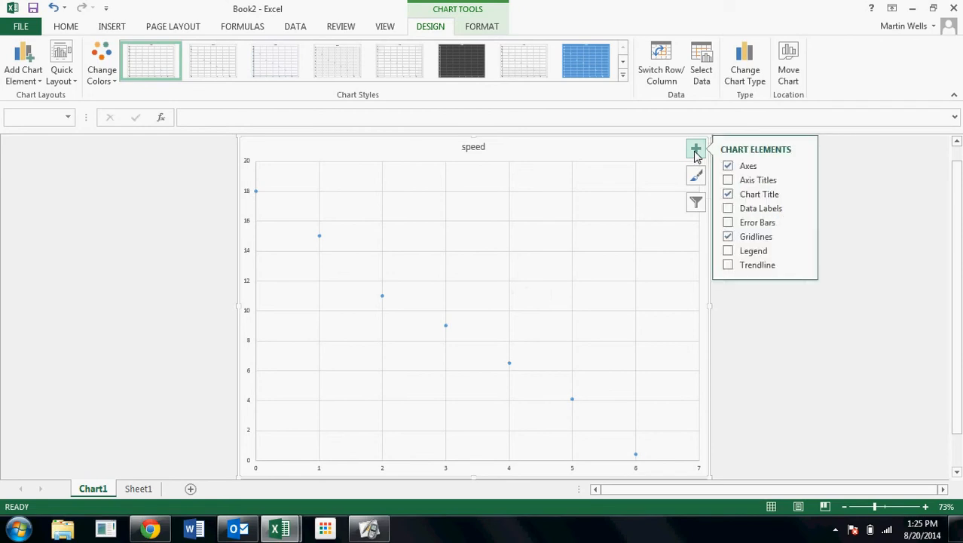
left_click(728, 182)
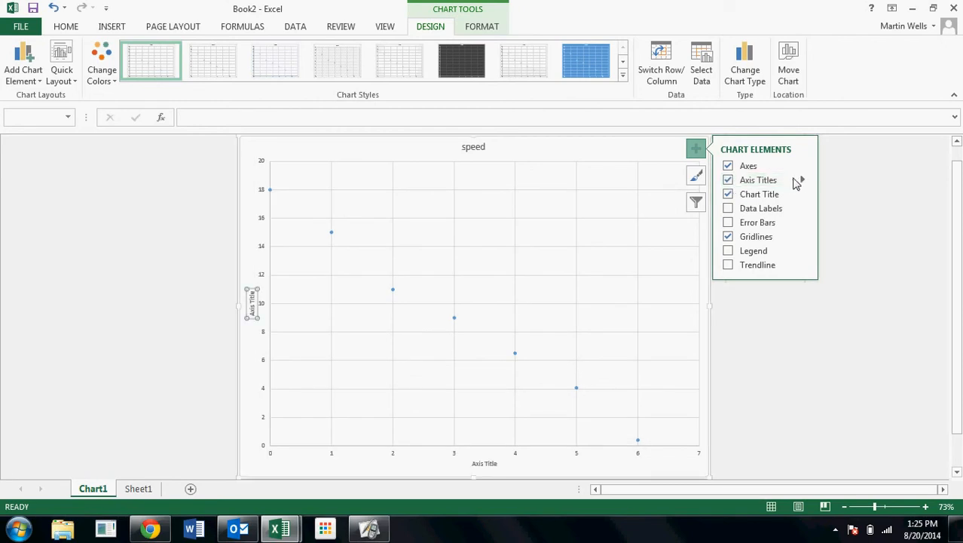
mouse_move(804, 185)
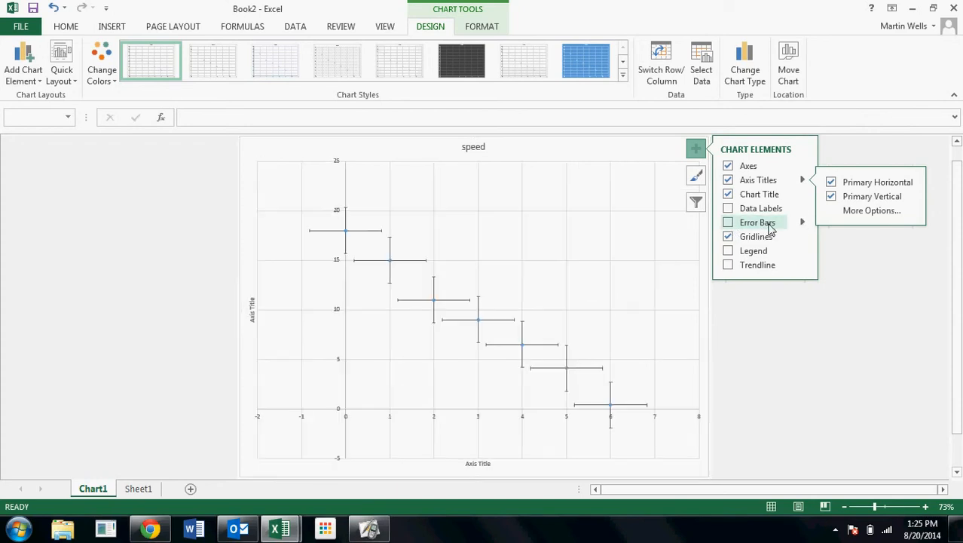
left_click(802, 224)
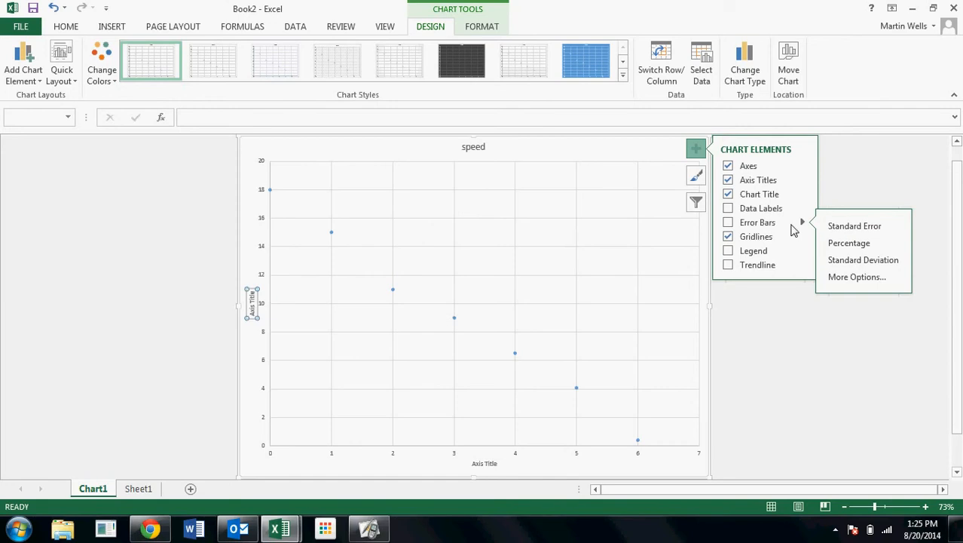
Step: Add a linear trendline to the speed data and display its equation on the chart
left_click(757, 264)
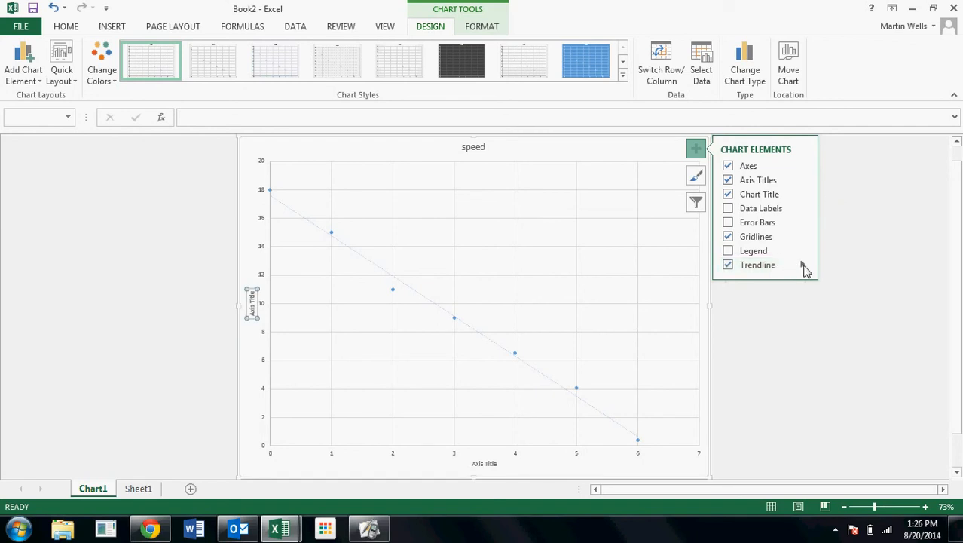
left_click(803, 266)
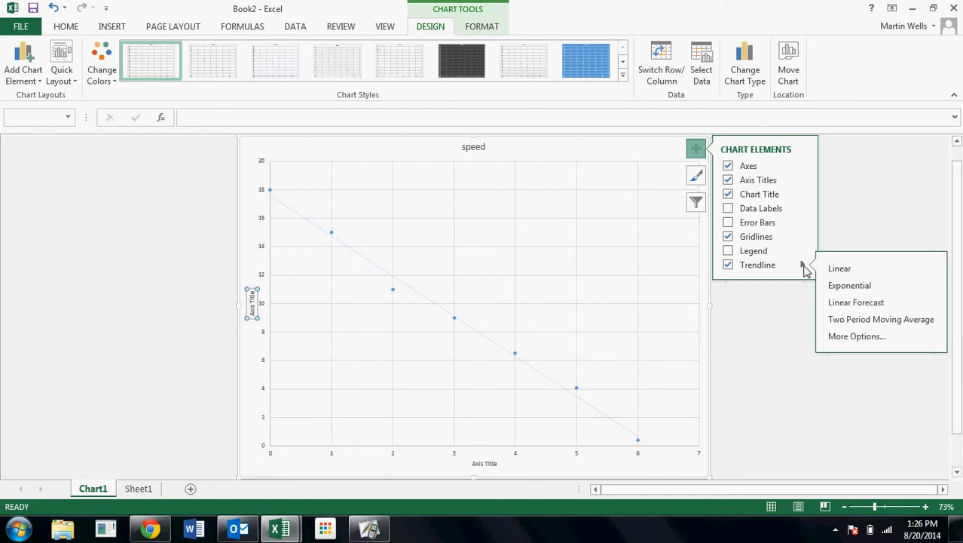
left_click(851, 287)
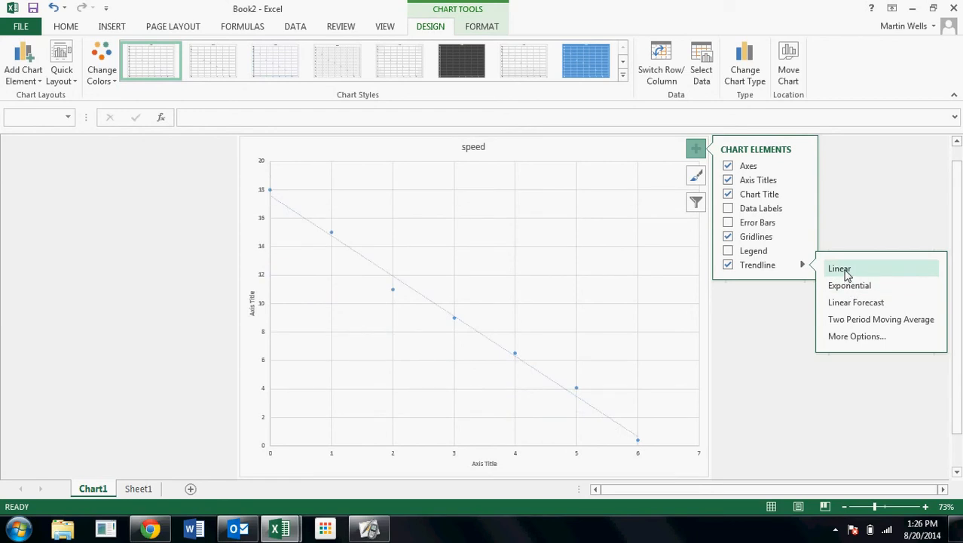
left_click(853, 338)
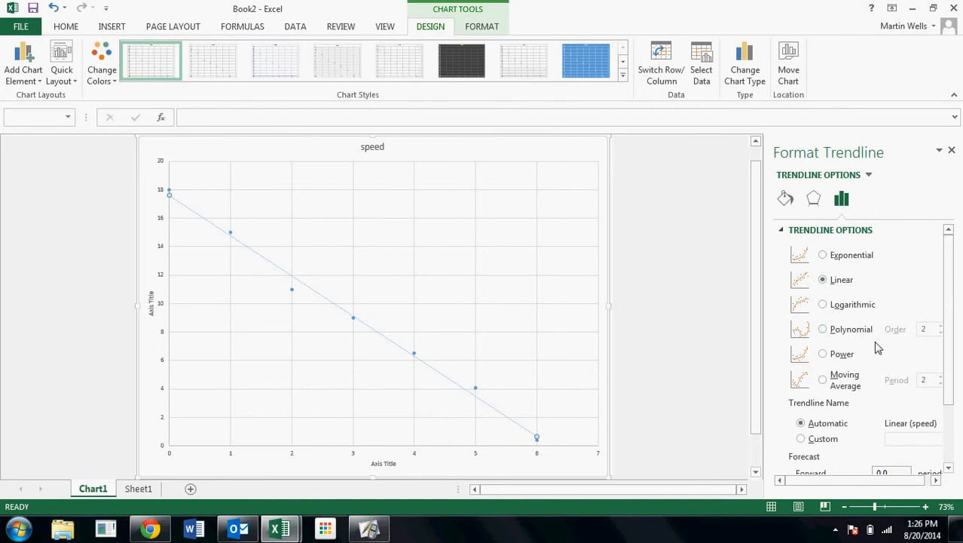
left_click_drag(952, 300, 959, 377)
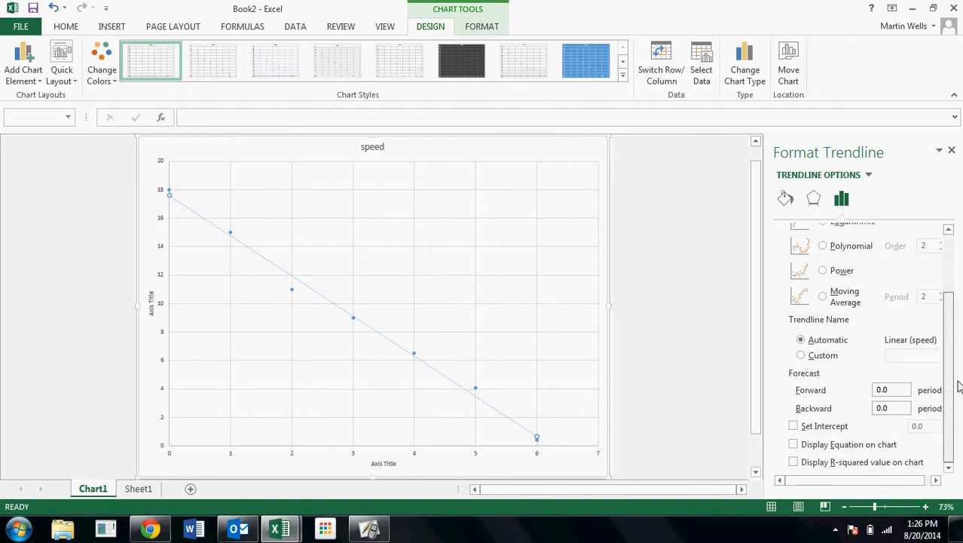
left_click(794, 444)
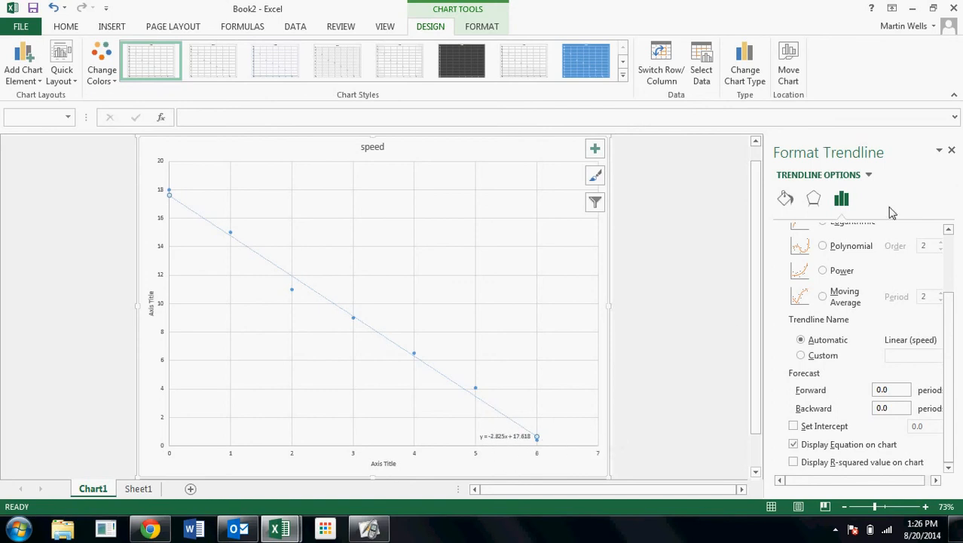
left_click(952, 153)
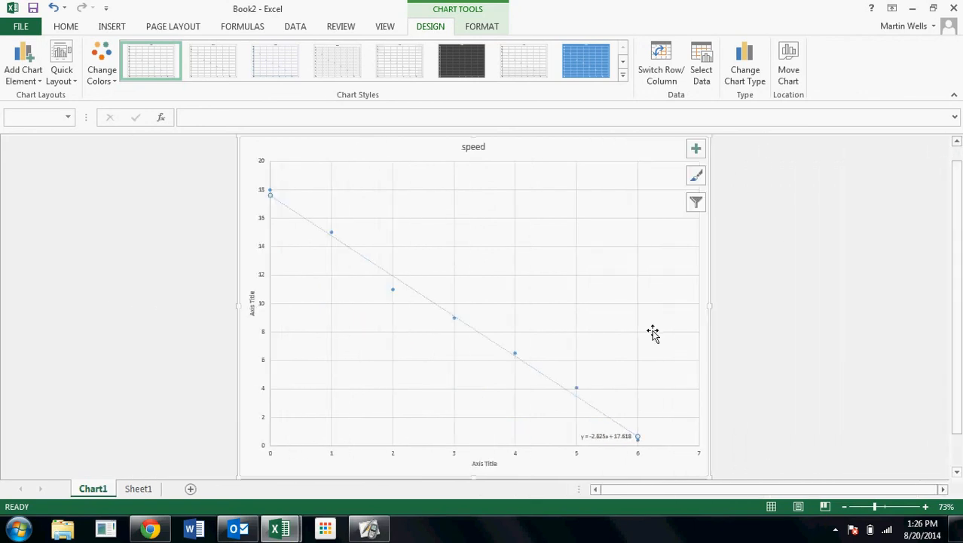
Step: Change the chart title to "Speed vs. Time"
left_click(487, 154)
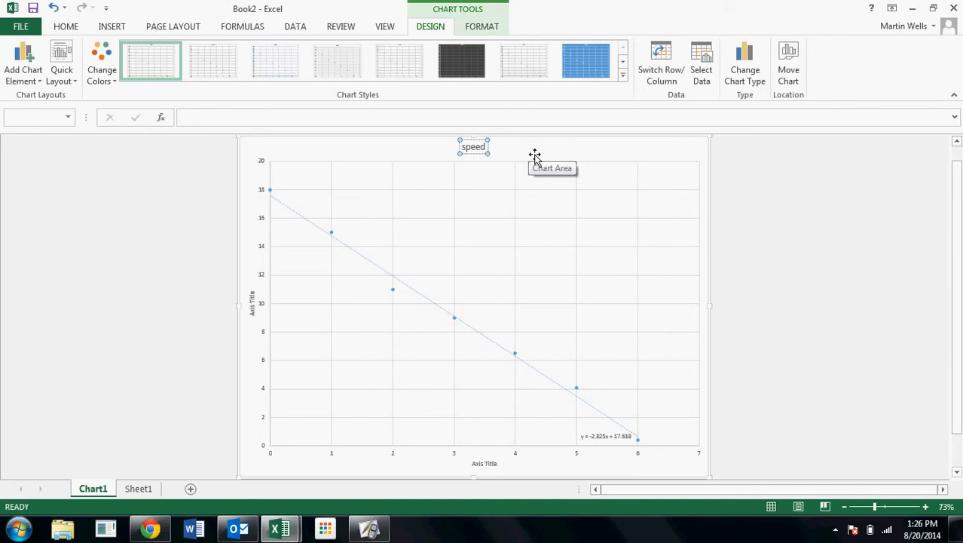
key("BackSpace")
key("BackSpace")
key("BackSpace")
key("BackSpace")
key("BackSpace")
type("Speed v")
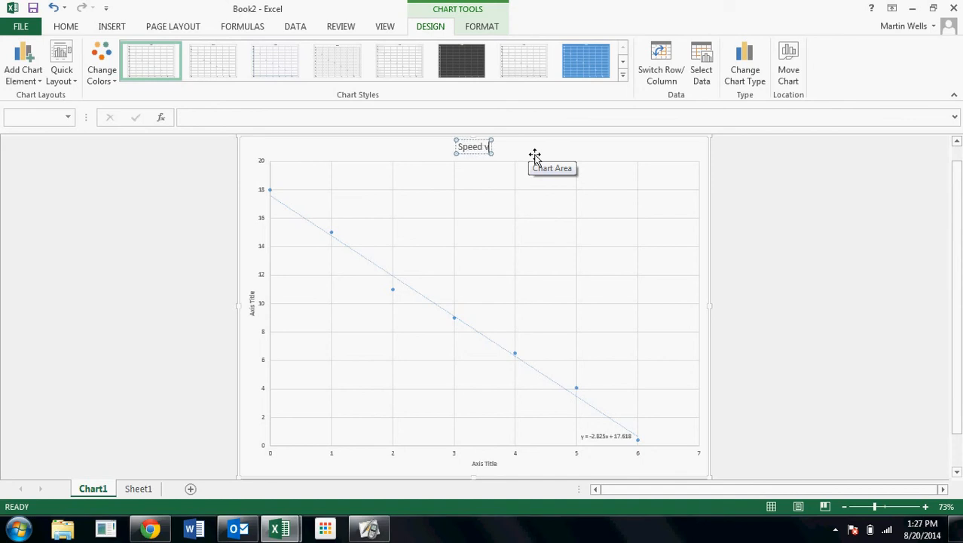
type("s. Time")
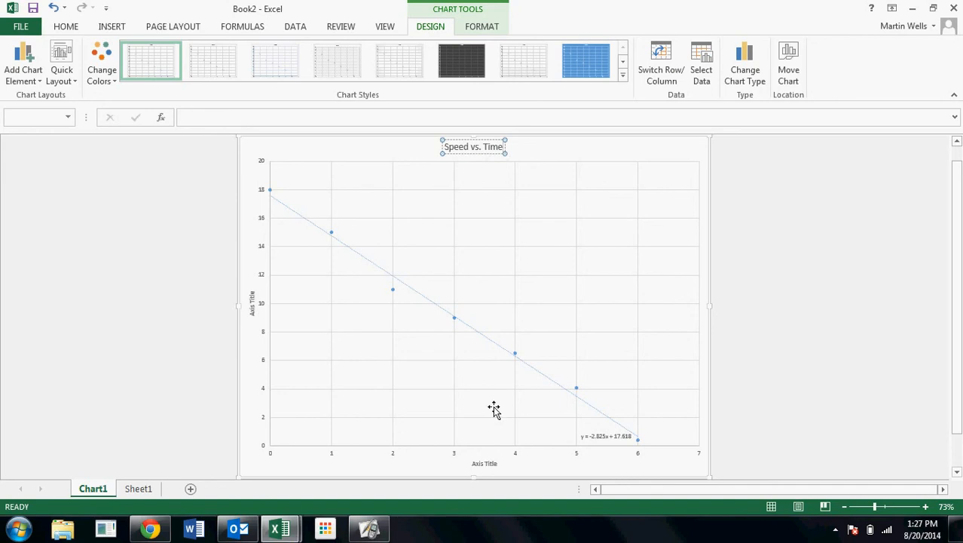
Step: Replace the horizontal axis title's placeholder text with "time (sec)"
left_click(492, 469)
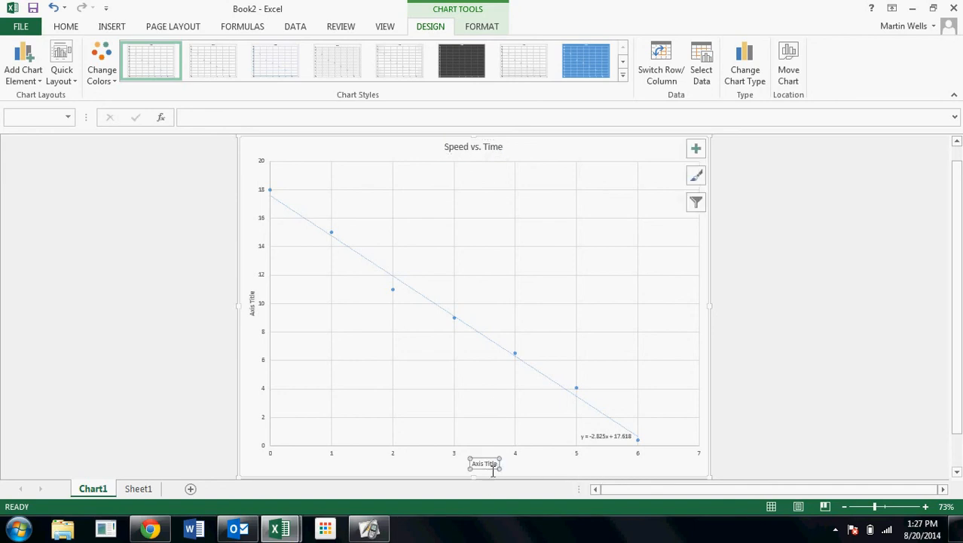
left_click(493, 467)
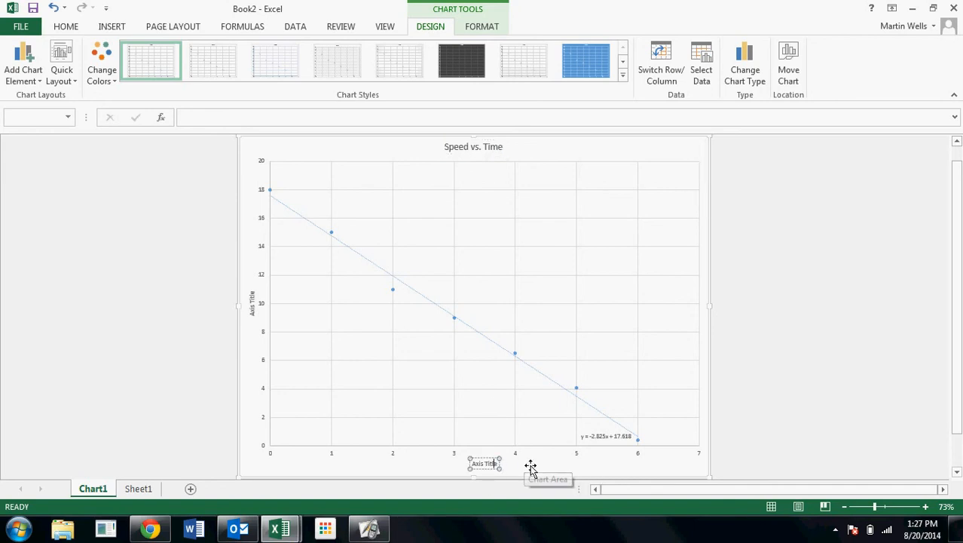
key("BackSpace")
key("BackSpace")
key("BackSpace")
key("BackSpace")
key("BackSpace")
key("BackSpace")
key("BackSpace")
key("BackSpace")
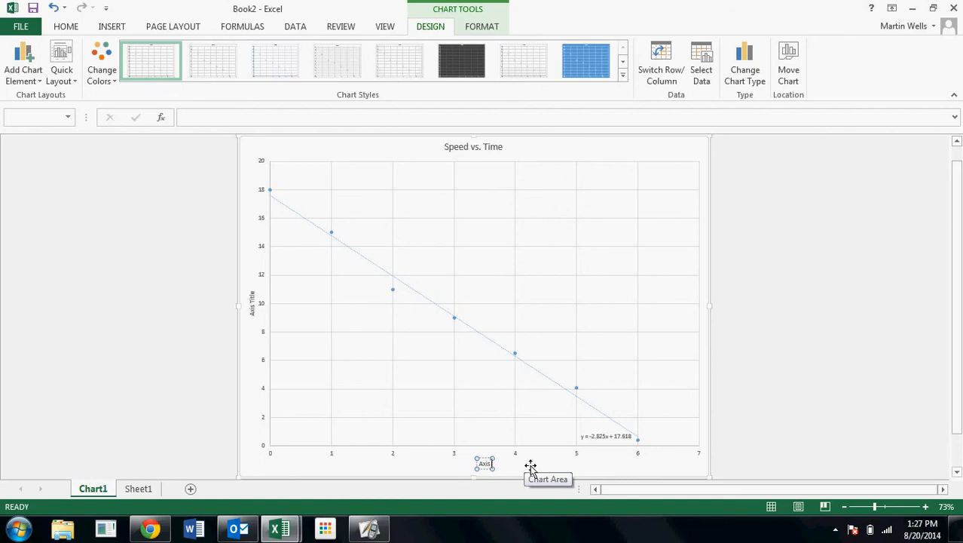
key("BackSpace")
key("BackSpace")
type("time (sec)")
Step: Replace the vertical axis title's placeholder text with "Speed (m/s)"
left_click(260, 315)
left_click(260, 314)
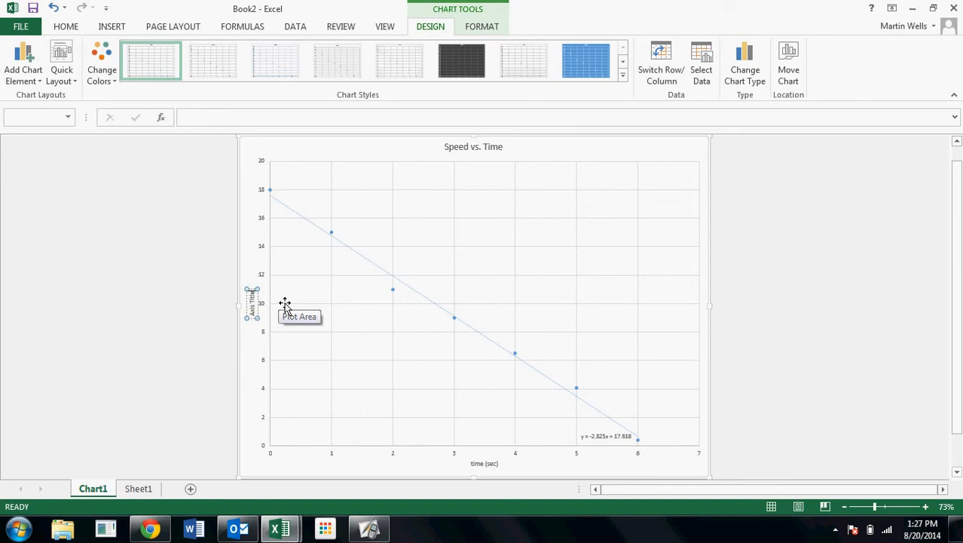
key("BackSpace")
key("BackSpace")
key("BackSpace")
key("BackSpace")
key("BackSpace")
key("BackSpace")
type("Speedd (m/s)")
Step: Format the vertical axis title in 12-point bold
key("ctrl+a")
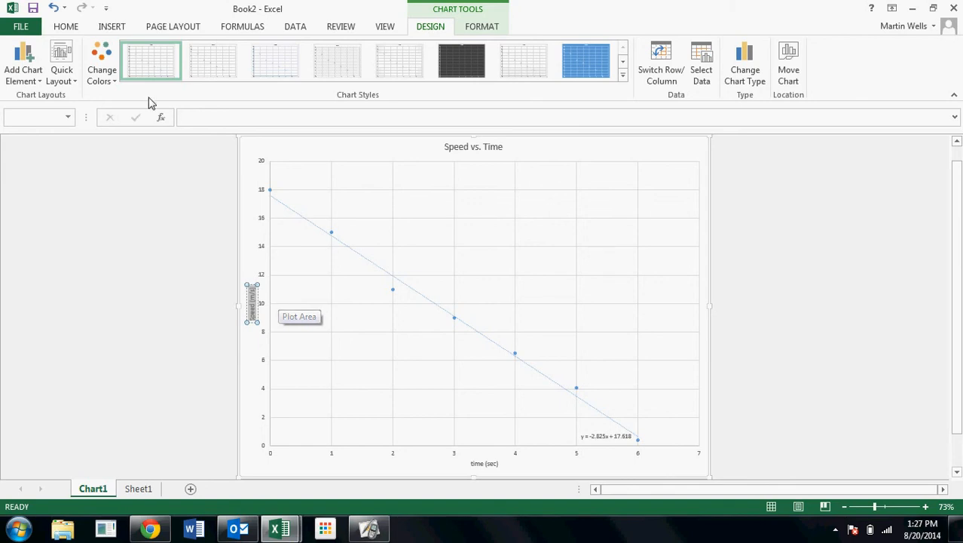
left_click(67, 27)
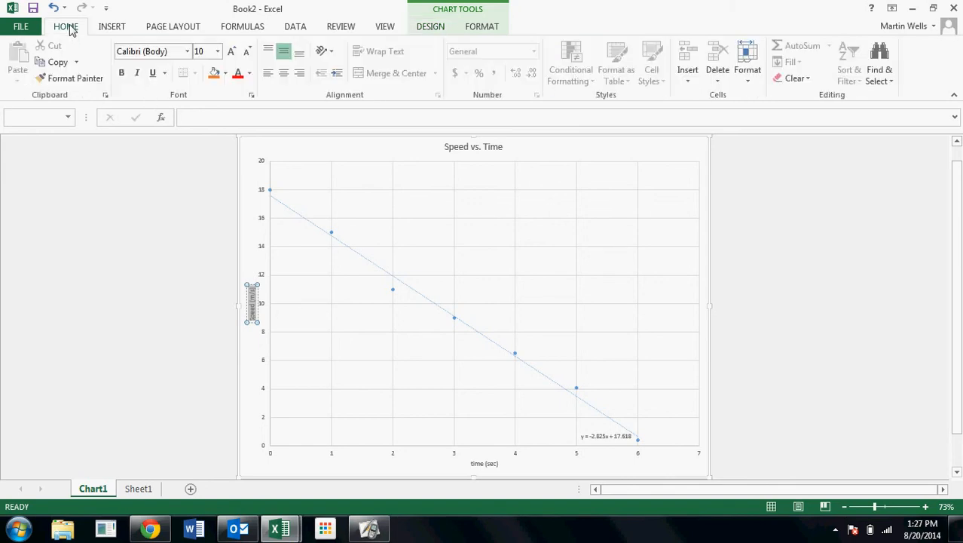
left_click(218, 53)
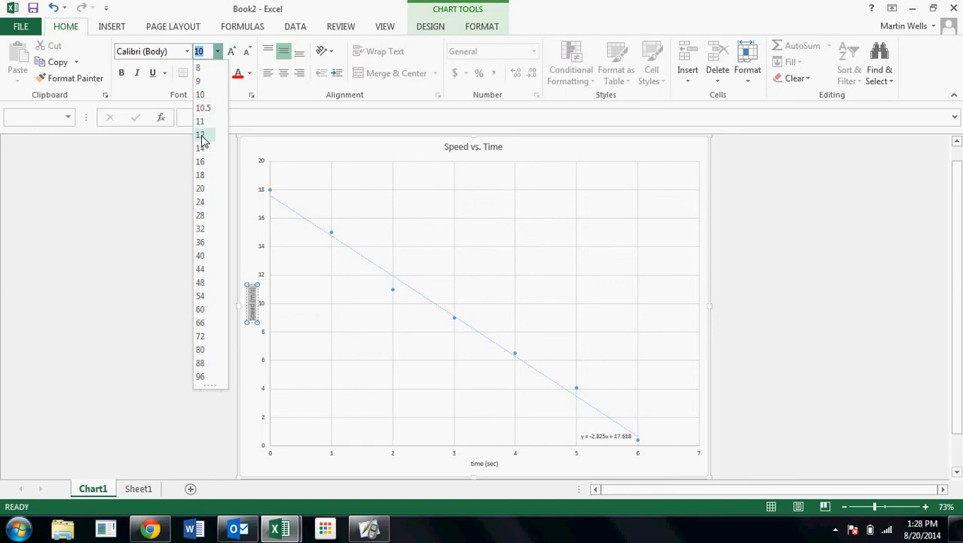
left_click(200, 135)
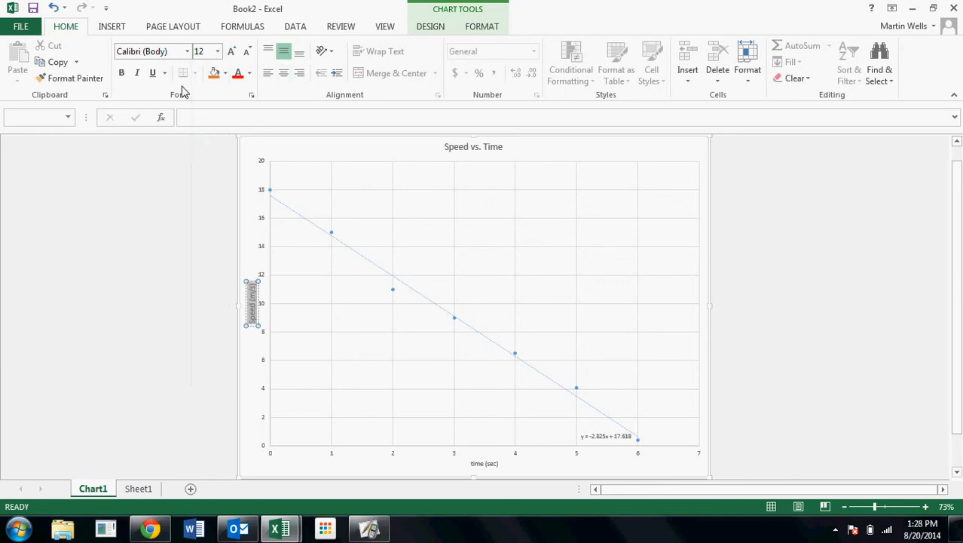
left_click(121, 73)
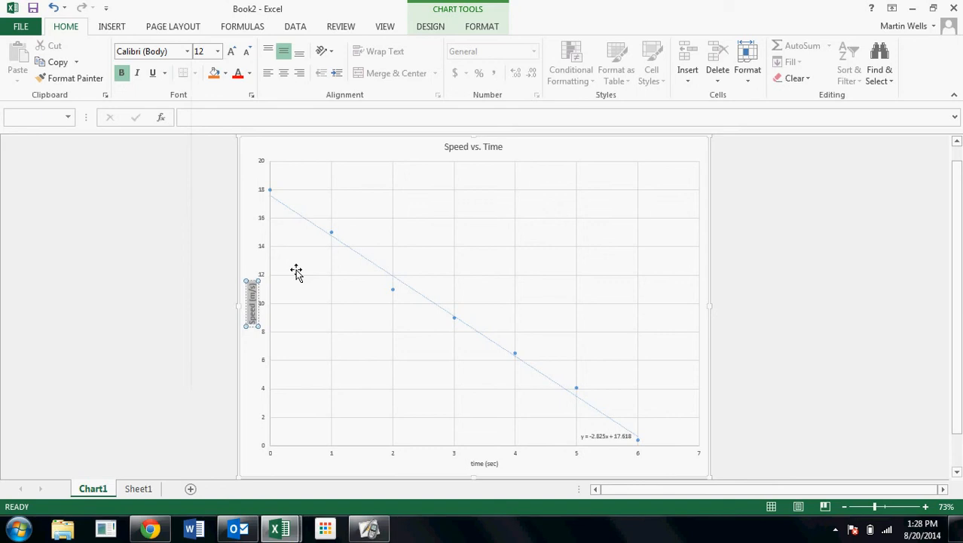
left_click(493, 468)
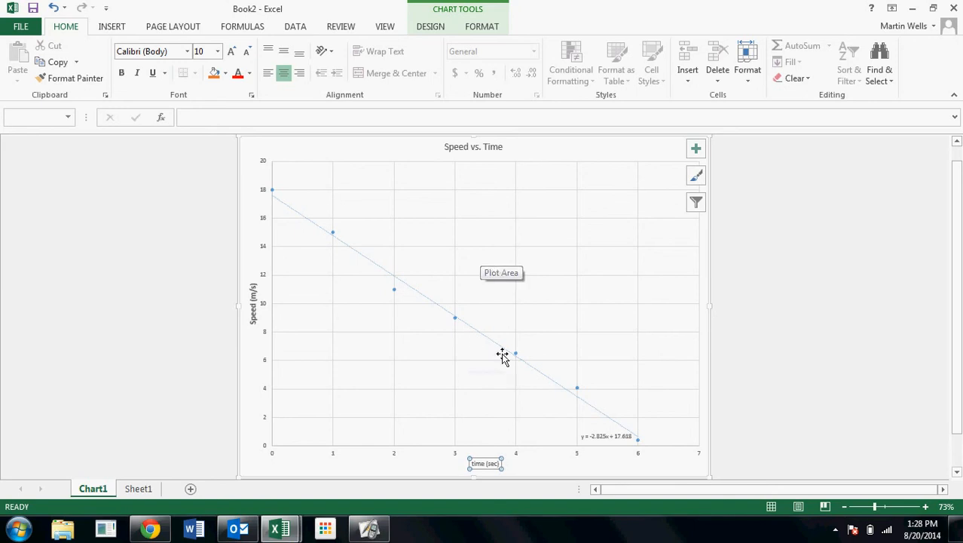
left_click(596, 161)
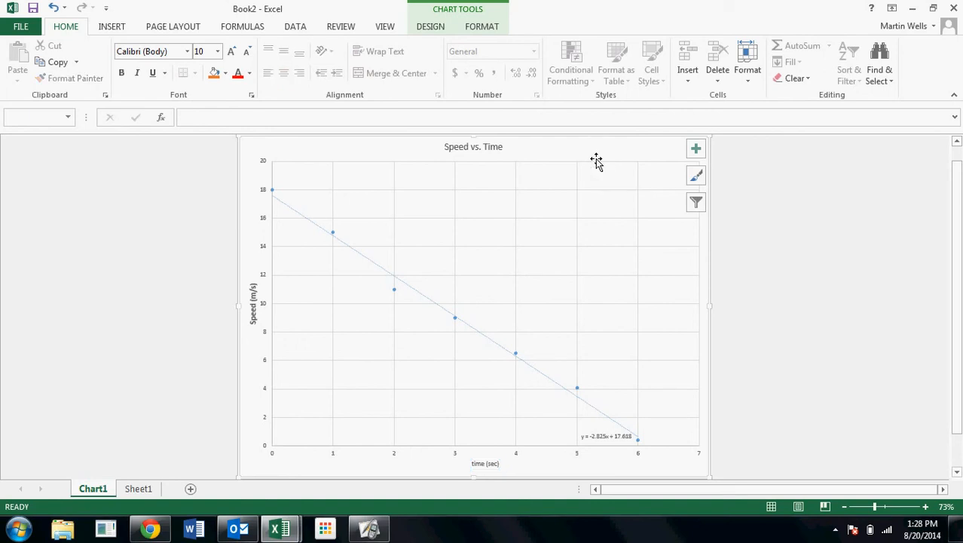